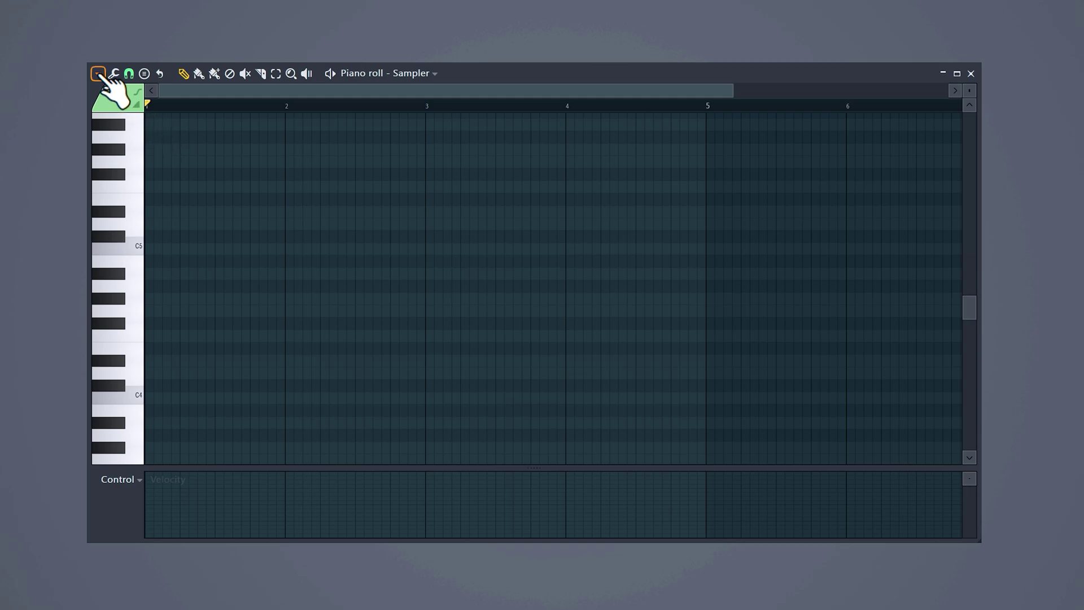
Highlight the F Minor Natural (Aeolian) scale rows in the piano roll, rooted on F
left_click(99, 74)
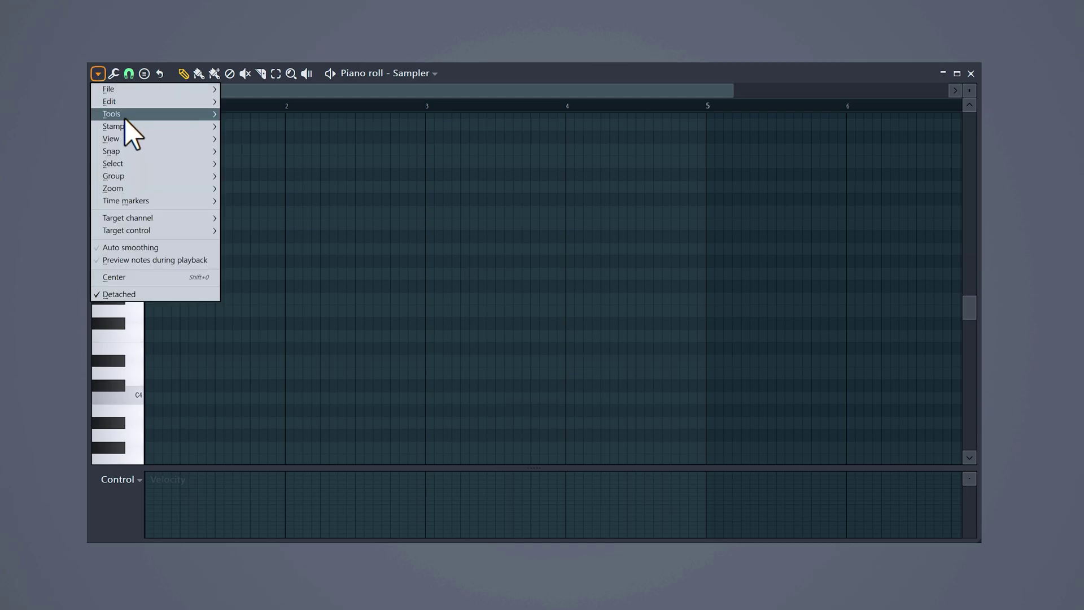
mouse_move(133, 140)
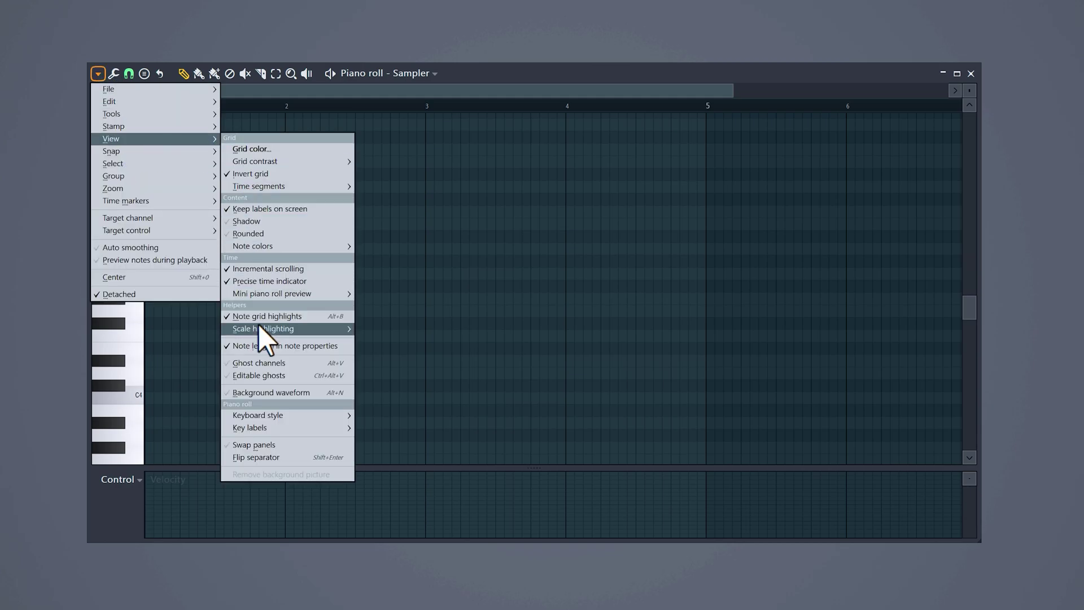
mouse_move(287, 332)
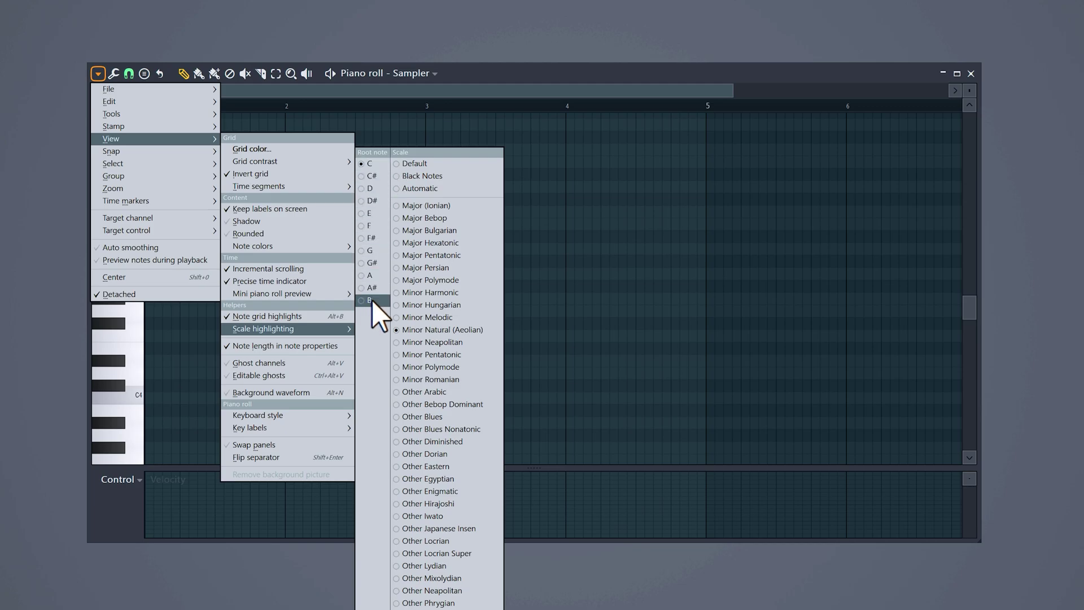
left_click(363, 225)
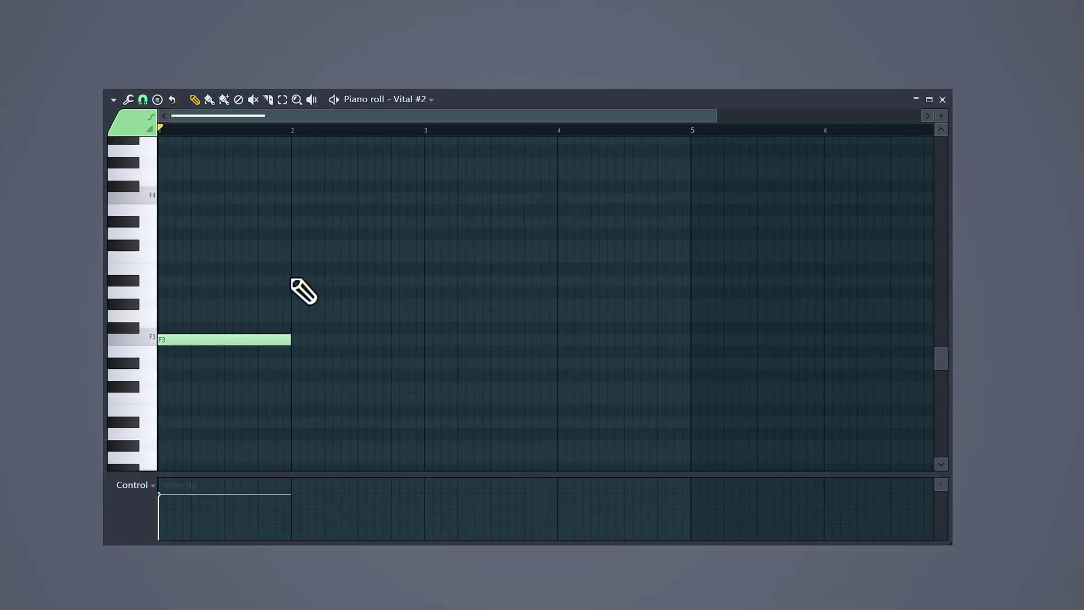
Draw four bar chords: G#3/C4, A#3/C#4/F4, F3/G#3/C4, and C3/D#3/G3
left_click(292, 280)
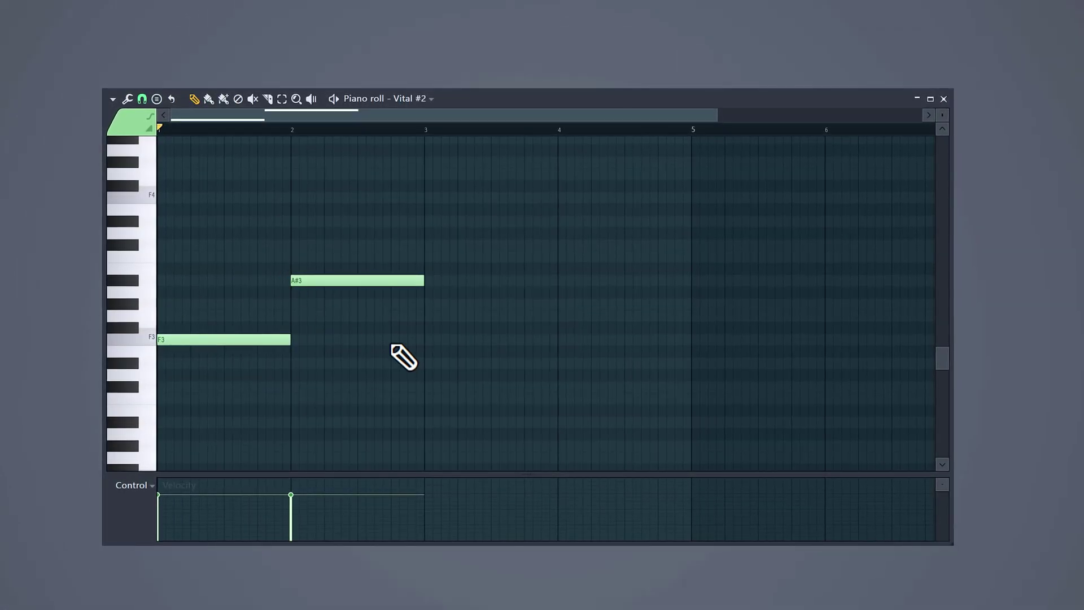
left_click(440, 340)
left_click(569, 399)
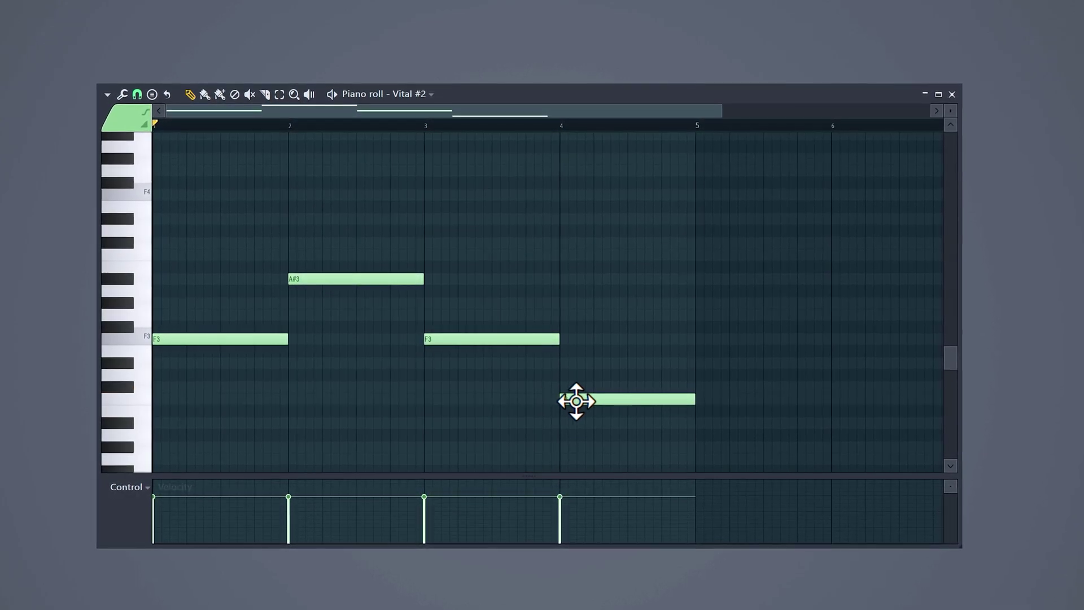
left_click_drag(277, 305, 160, 299)
left_click(265, 249)
left_click(294, 236)
left_click(282, 184)
left_click(427, 304)
left_click(429, 245)
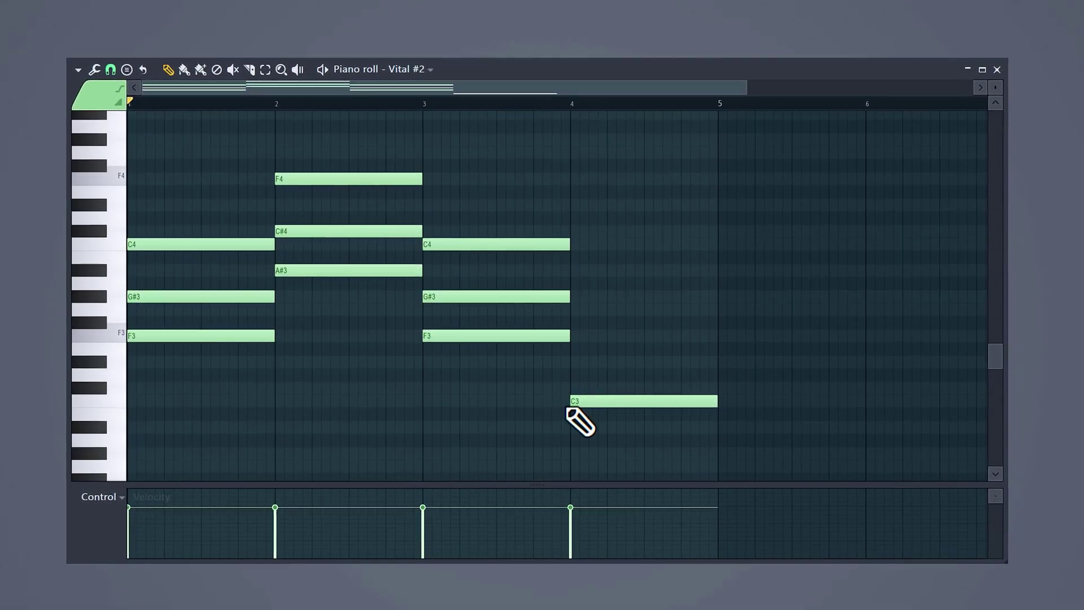
left_click(575, 361)
left_click(572, 308)
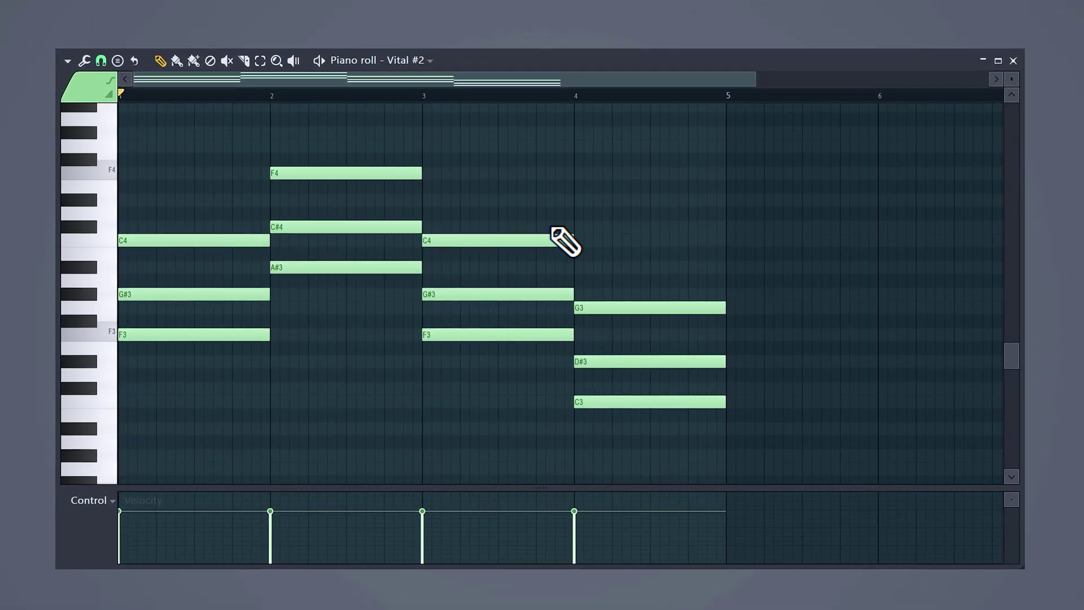
Drop bar 2's F4 an octave, raise bar 4's C3 an octave, and add a short bar-1 note
left_click_drag(460, 192, 218, 139)
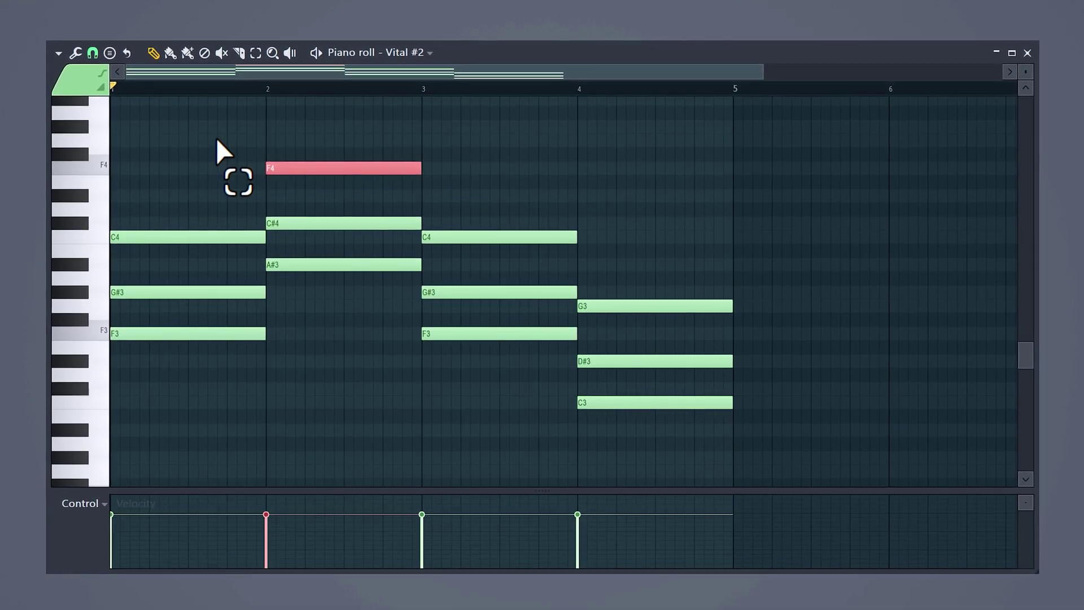
key("ctrl+Down")
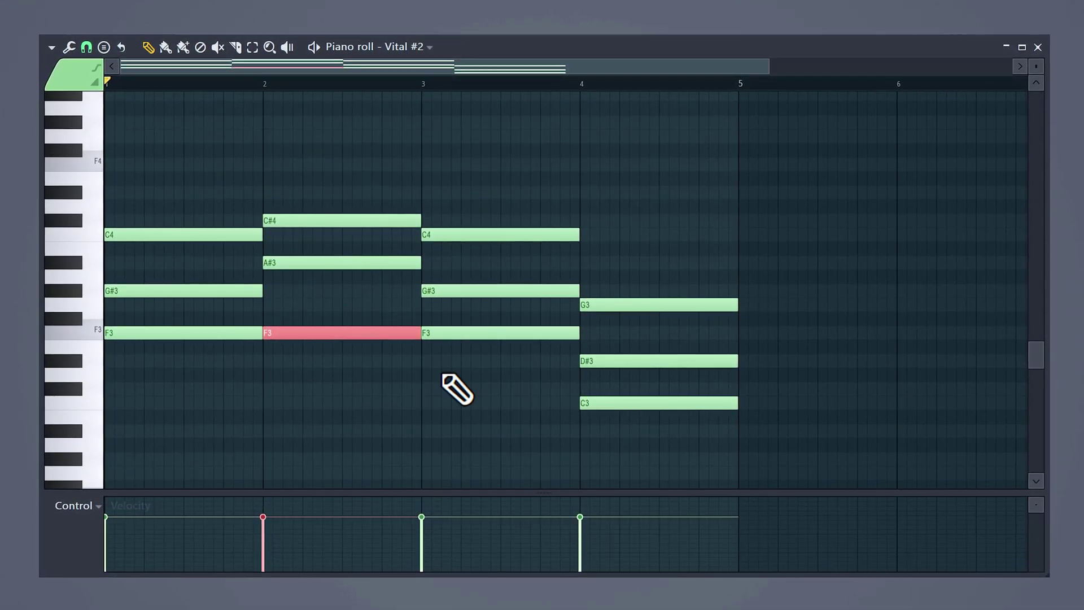
left_click(621, 403, "ctrl")
key("ctrl+Up")
scroll(271, 382, "up", 3)
left_click(135, 221)
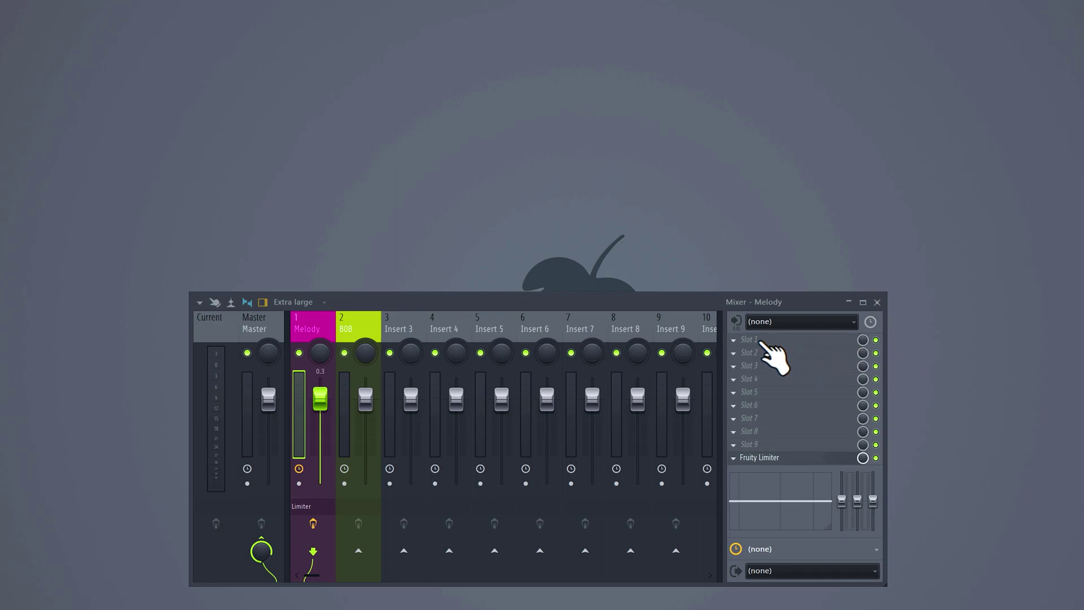
Load Fruity Parametric EQ 2 into the Melody insert's first effect slot
left_click(745, 339)
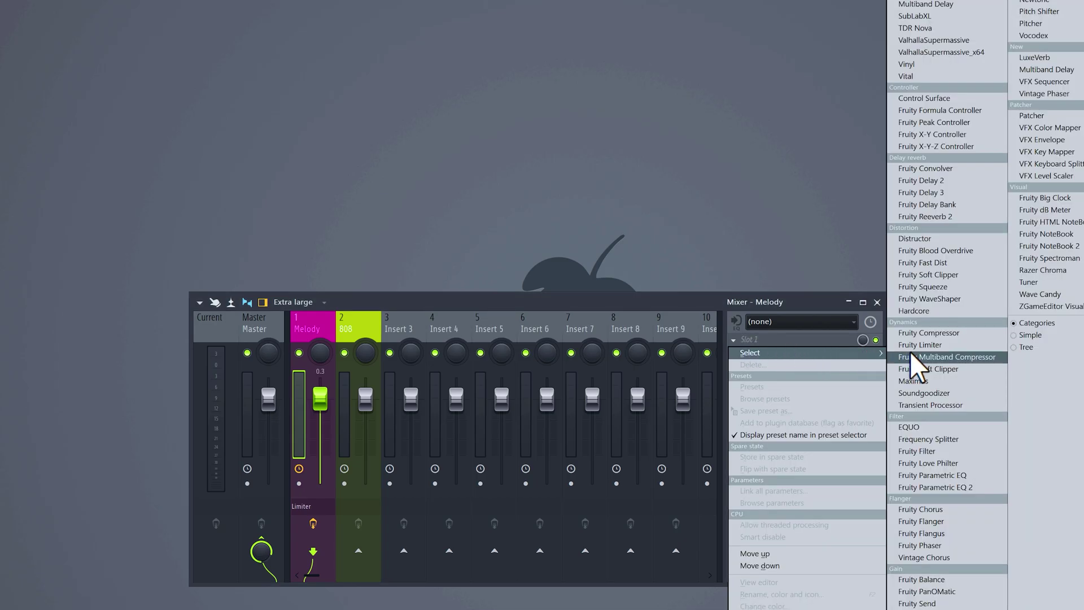
left_click(946, 486)
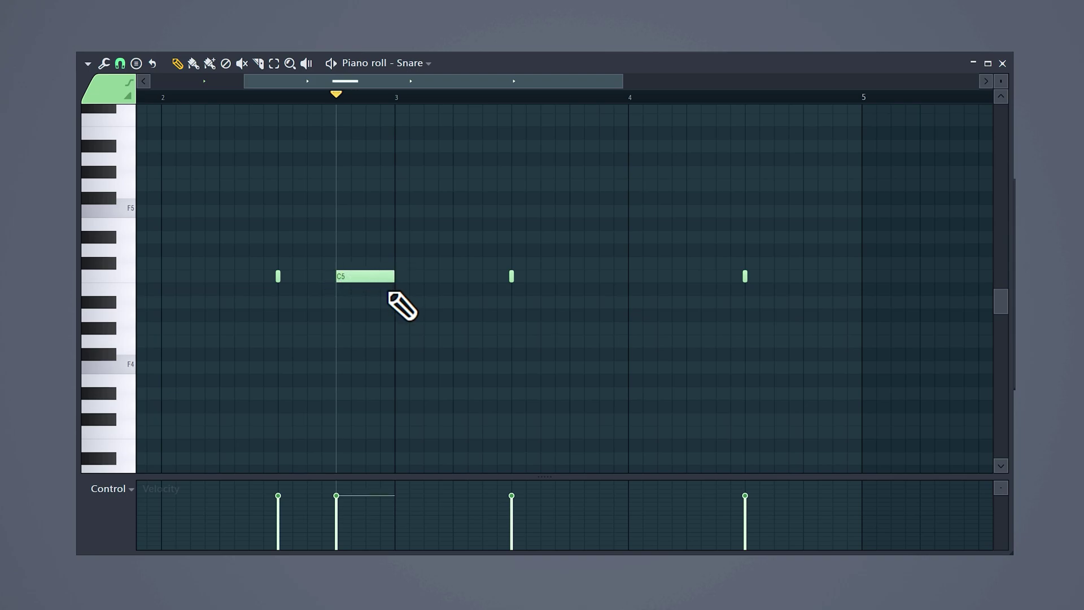
Chop the snare's C5 note into short hits with the Alt+U chopper
left_click(371, 273, "ctrl")
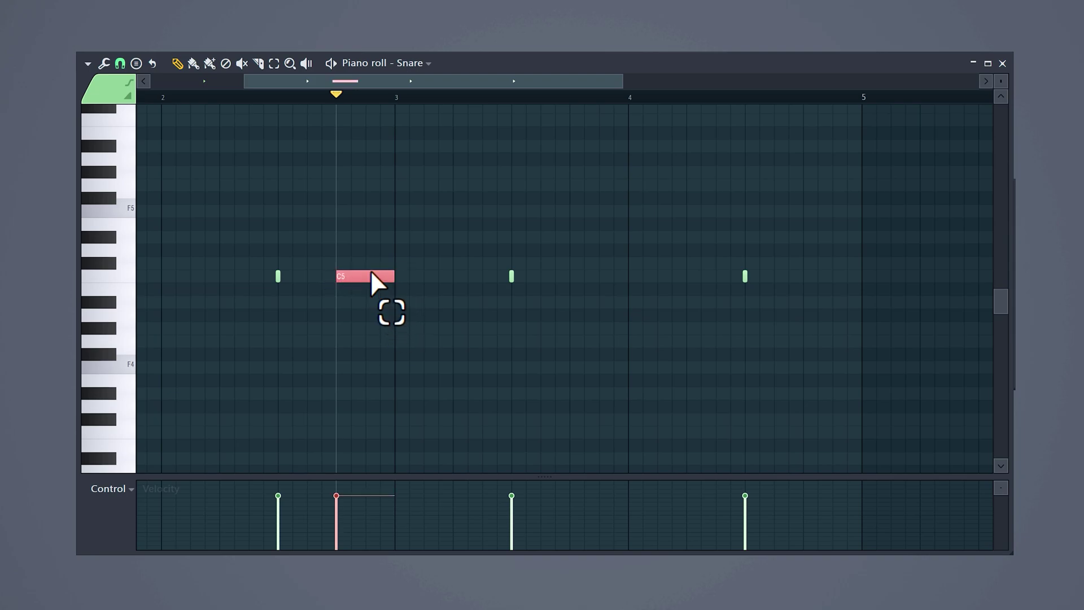
key("alt+u")
left_click_drag(448, 172, 499, 168)
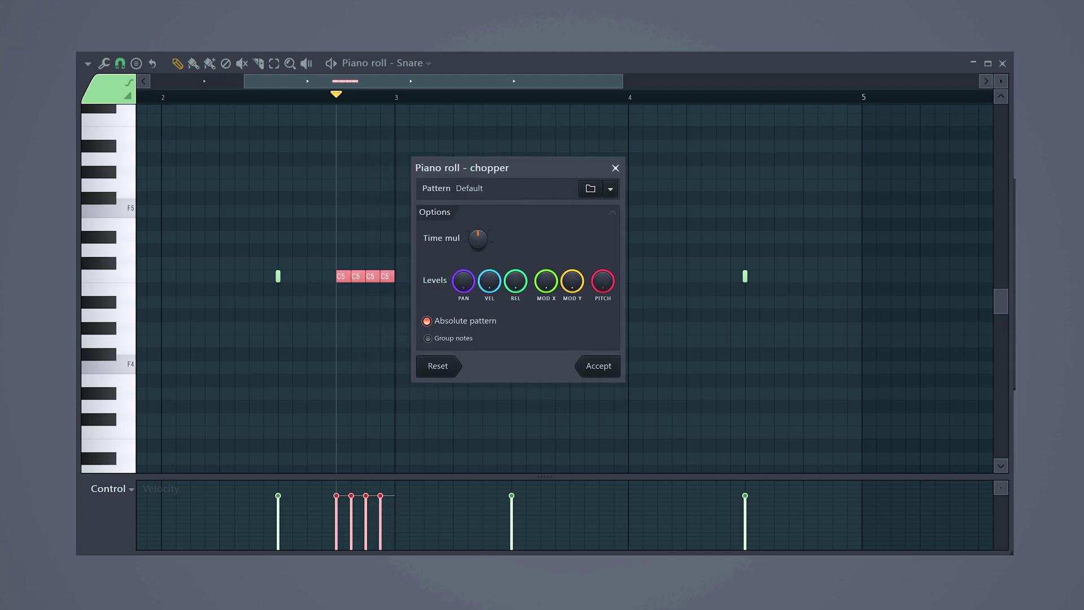
left_click(589, 366)
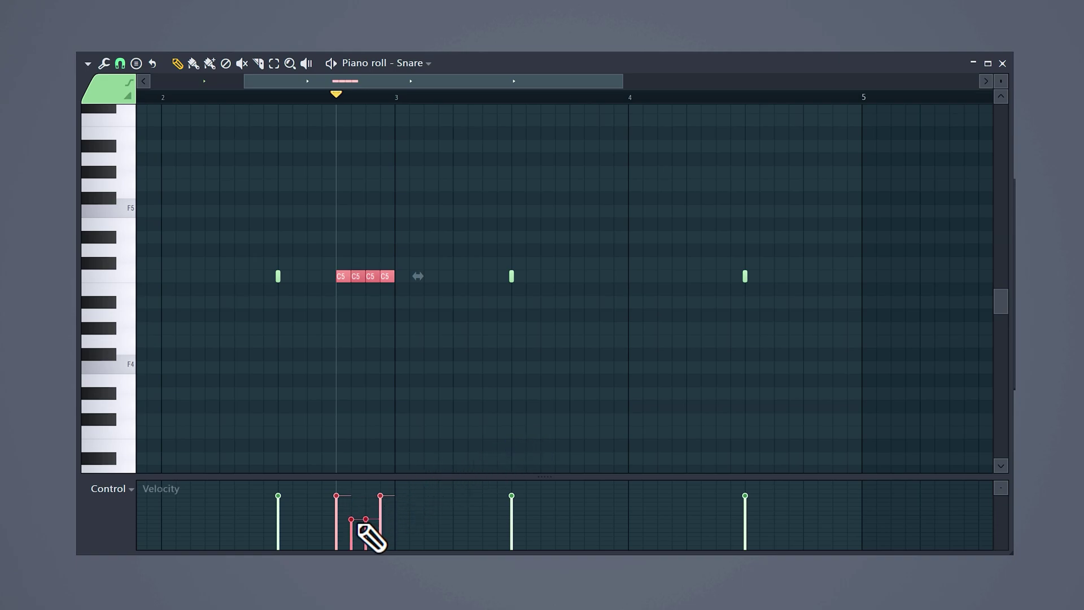
Show note panning in the event editor and play back the snare roll
left_click(118, 490)
left_click(117, 514)
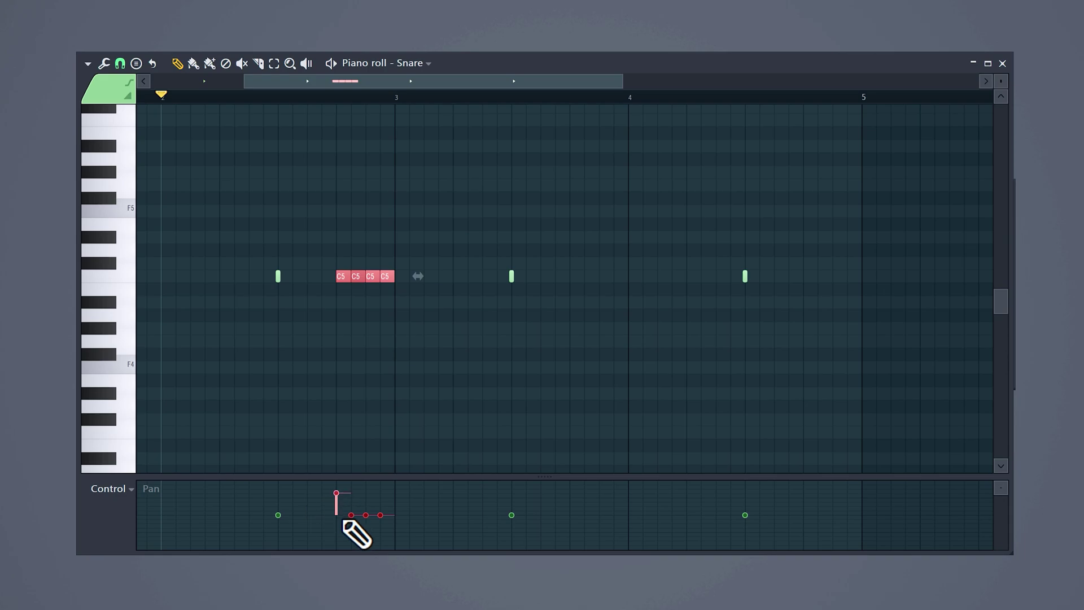
key("space")
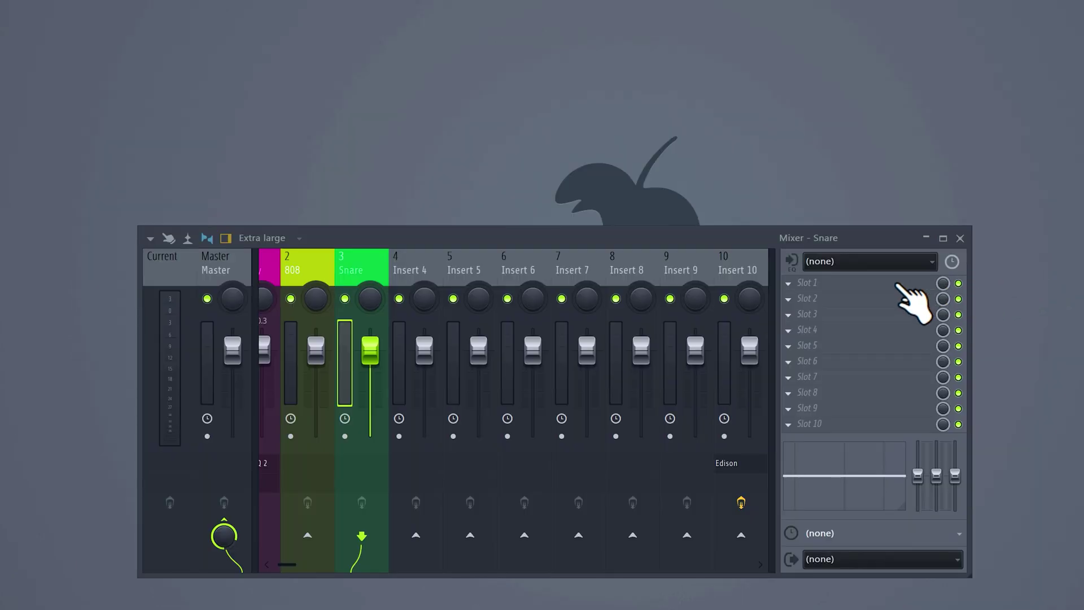
Add Fruity Reeverb 2 to the Snare insert and record the reverb snare in Edison
left_click(898, 286)
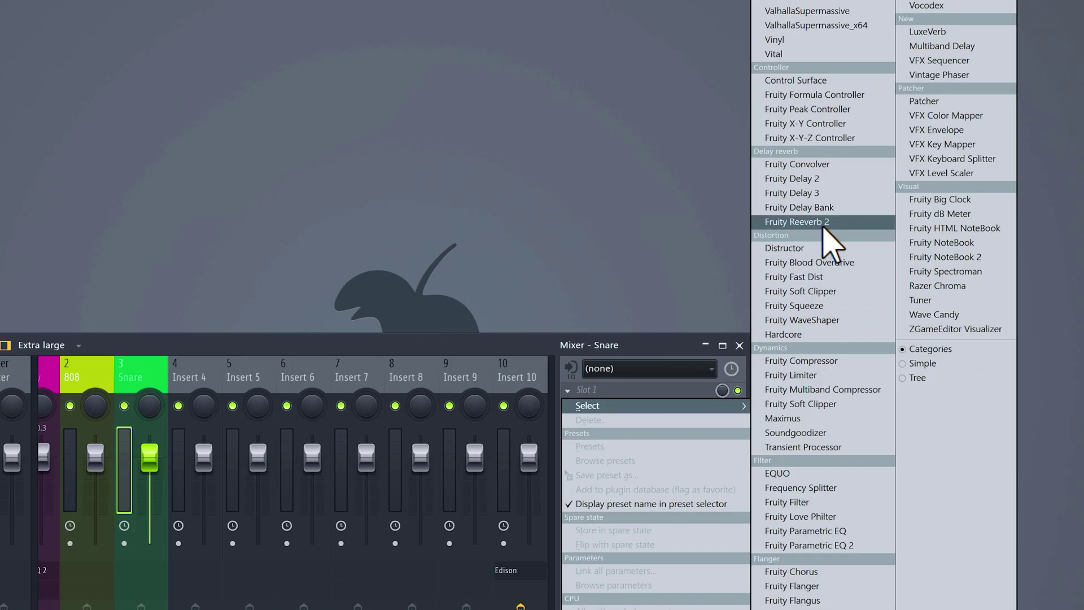
left_click(431, 235)
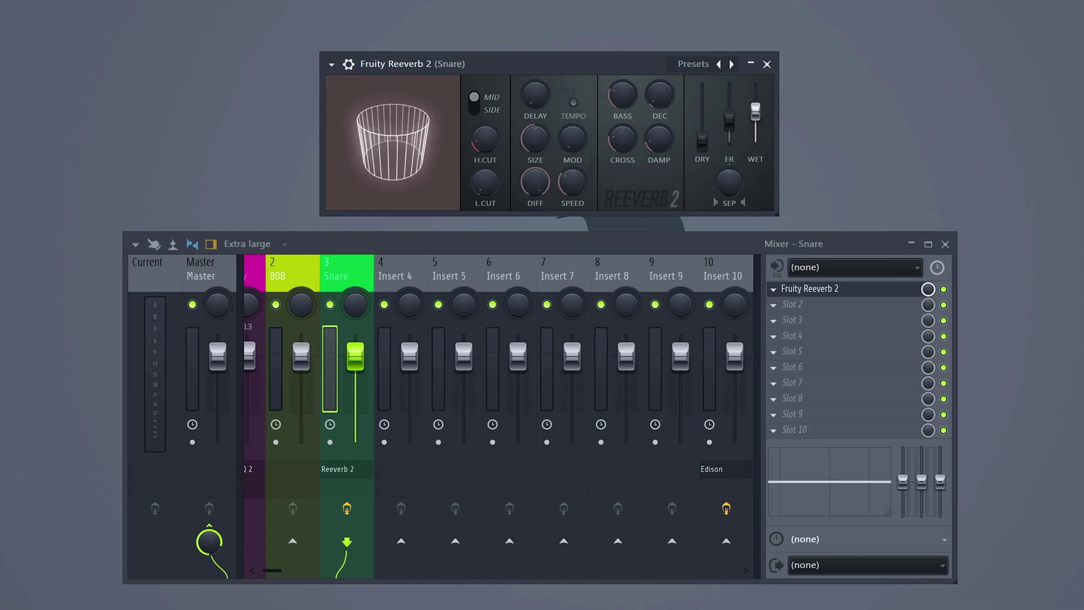
left_click(766, 64)
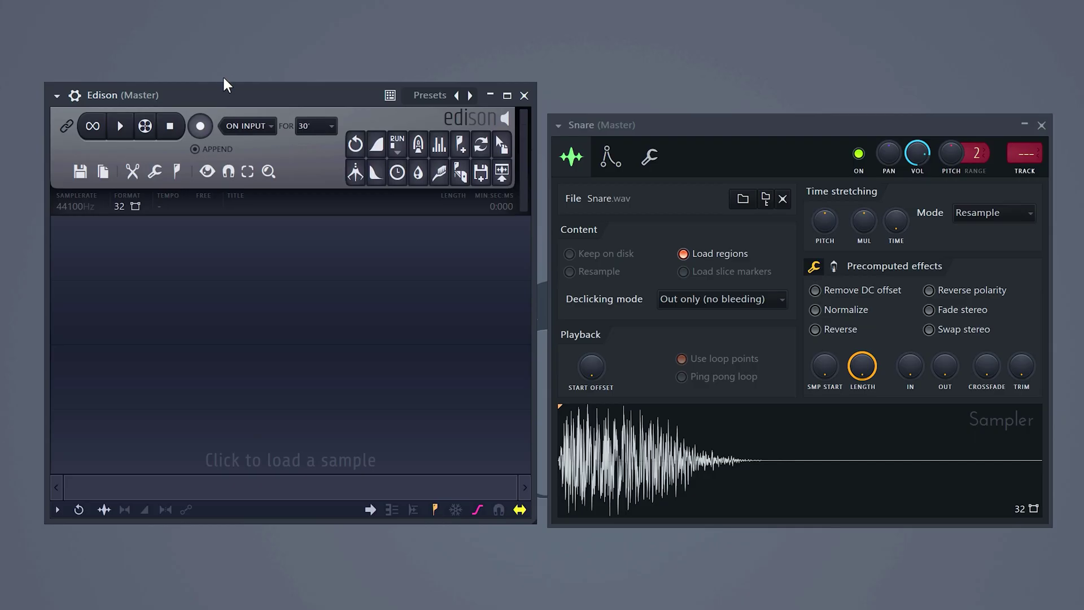
left_click(200, 125)
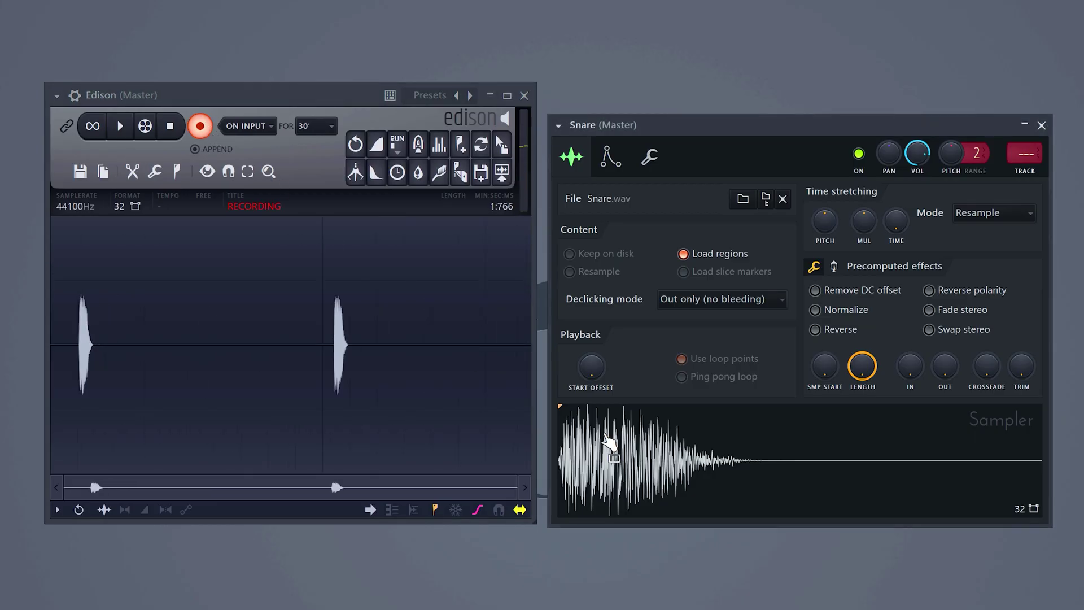
left_click(175, 126)
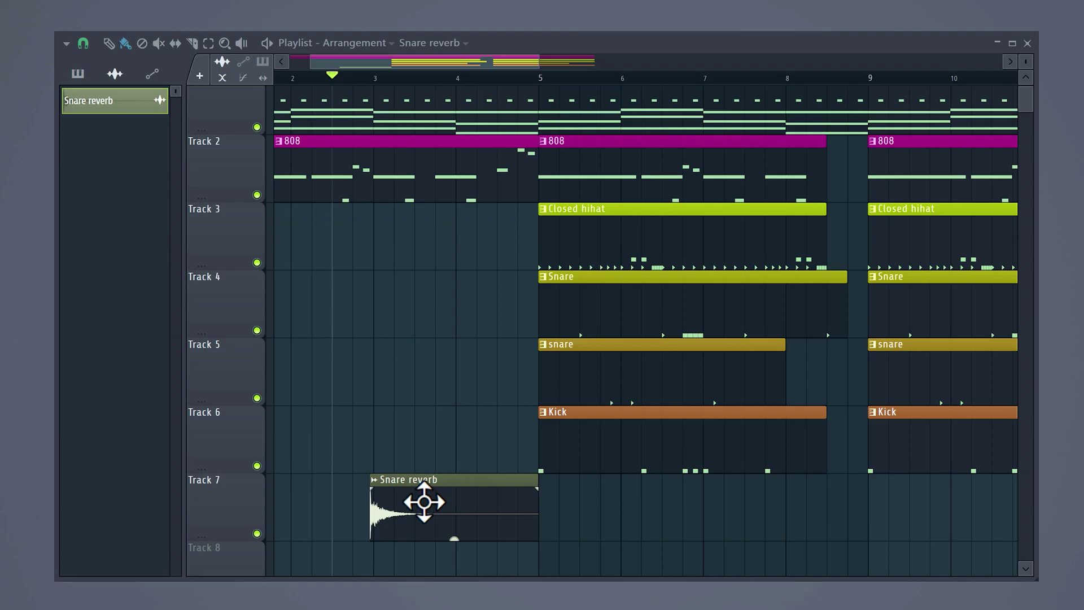
Reverse the Snare reverb and Riser clips, playing the song to hear the swell
double_click(424, 502)
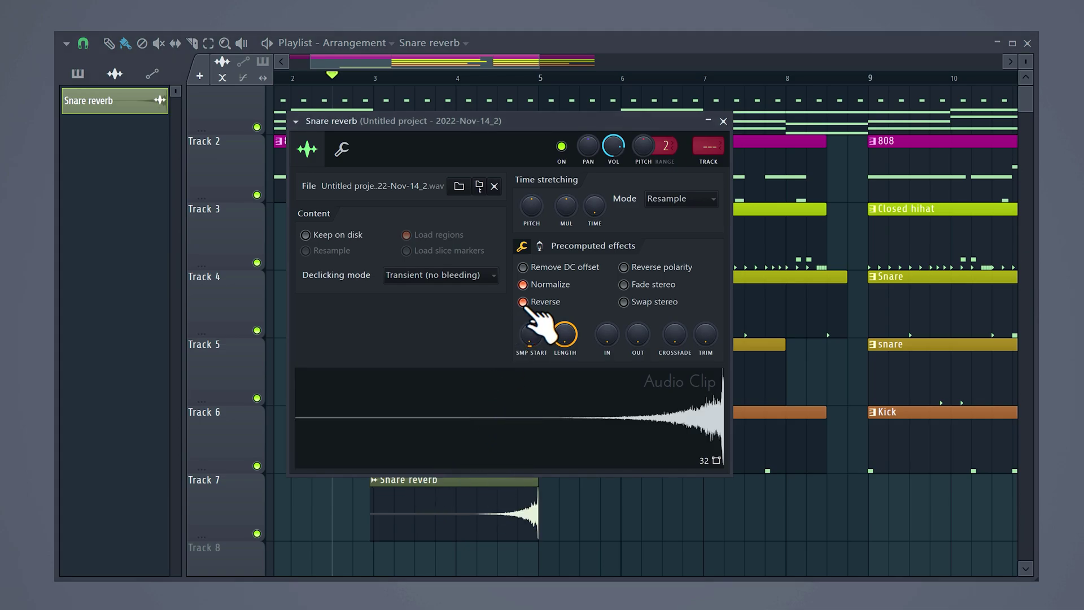
key("Escape")
key("space")
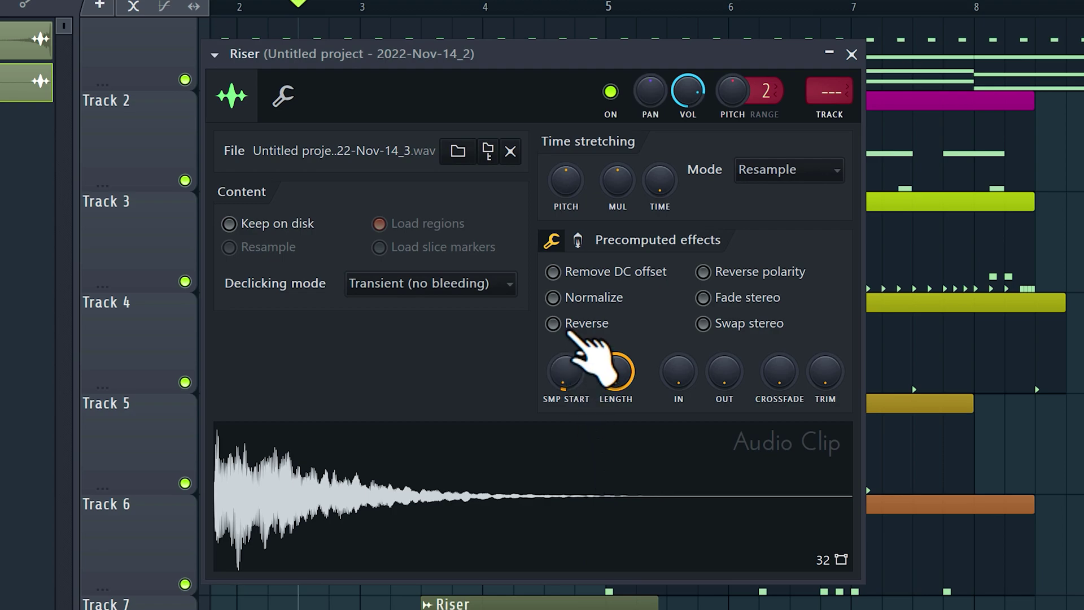
left_click(566, 332)
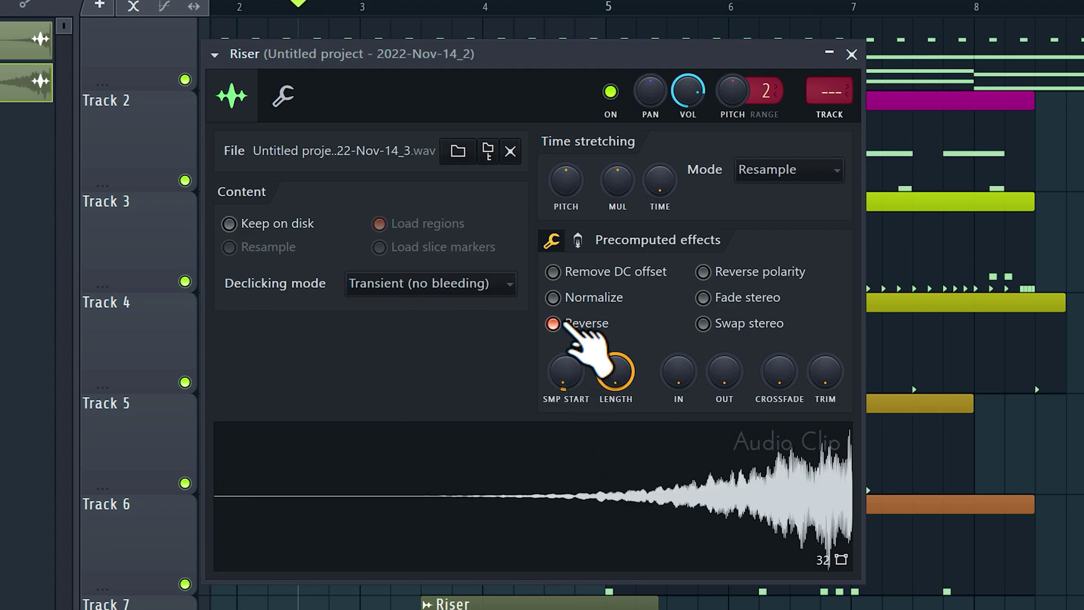